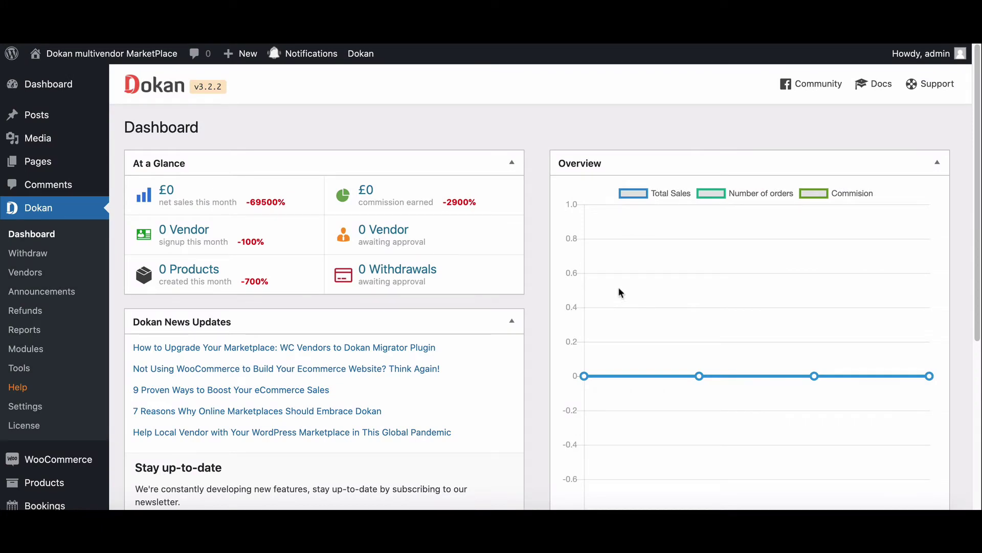
# Step: Install and activate the Rank Math SEO plugin from Plugins > Add New
pyautogui.scroll(-2, 618, 289)
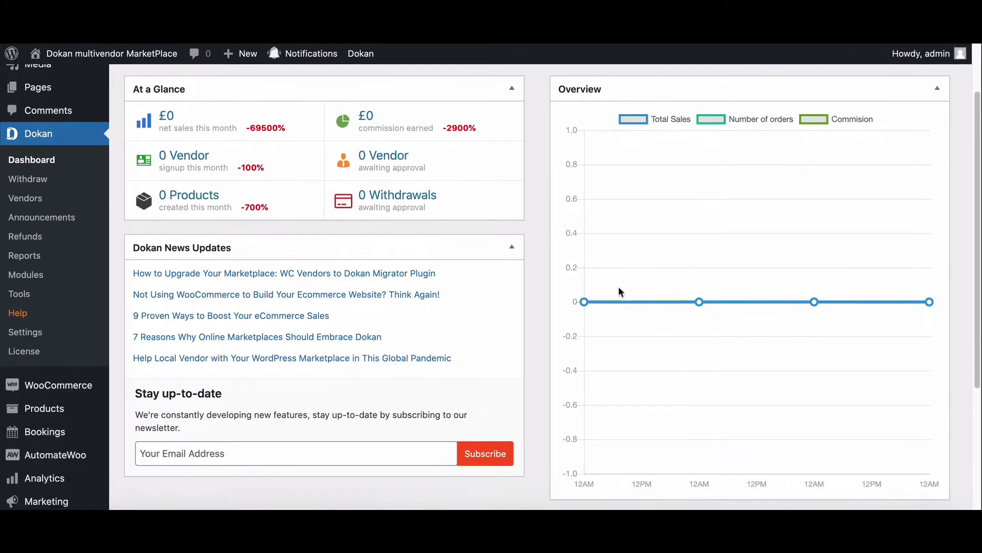
pyautogui.scroll(-3, 619, 291)
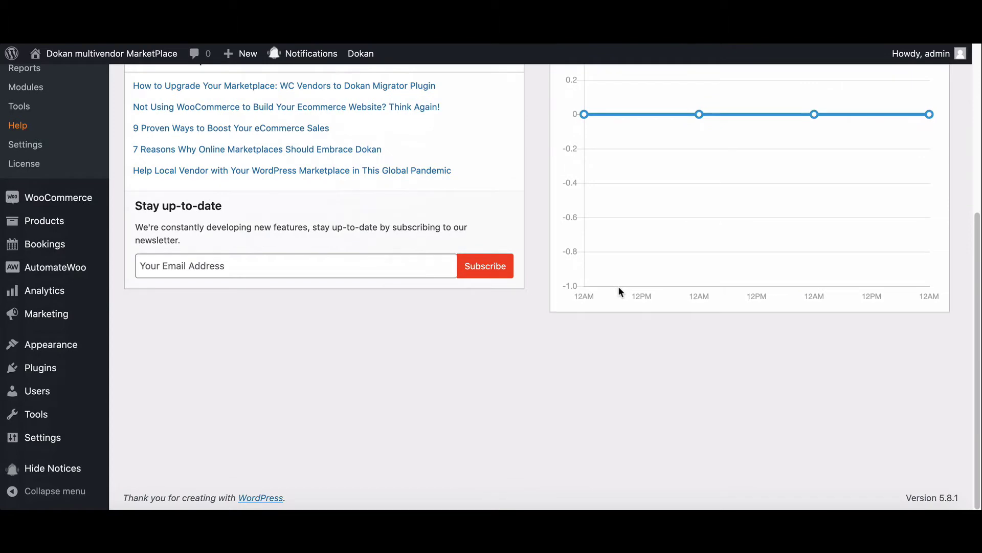
pyautogui.scroll(5, 618, 289)
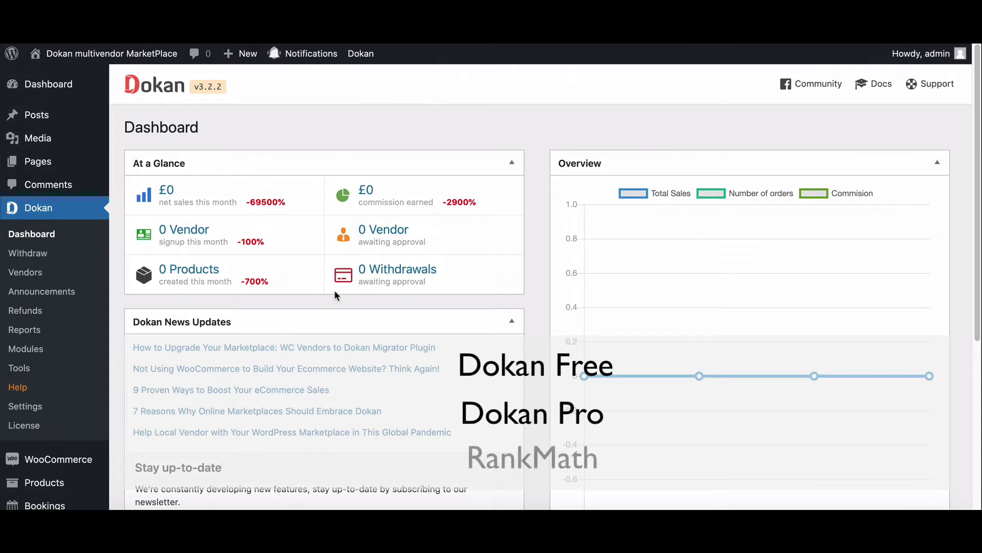
pyautogui.scroll(-1, 76, 335)
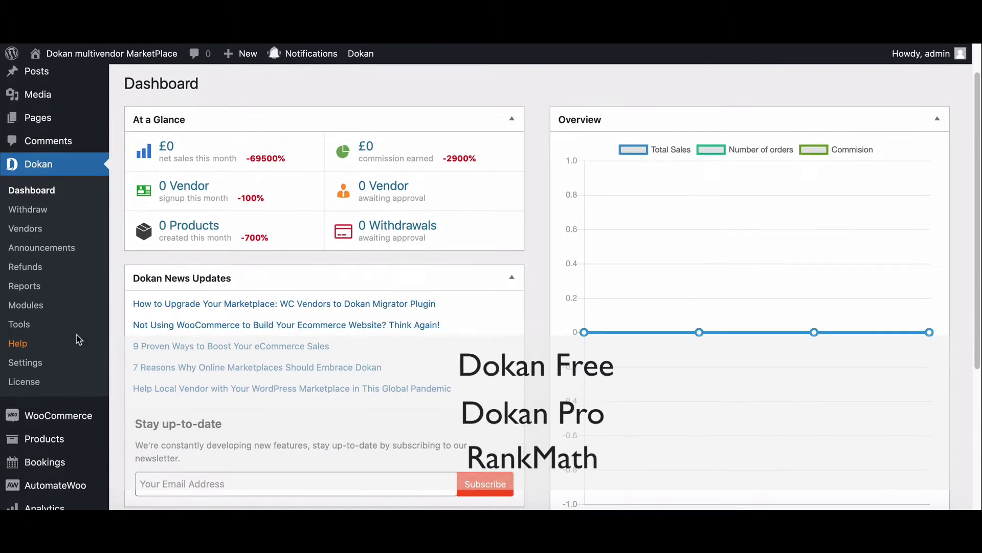
pyautogui.scroll(-1, 109, 335)
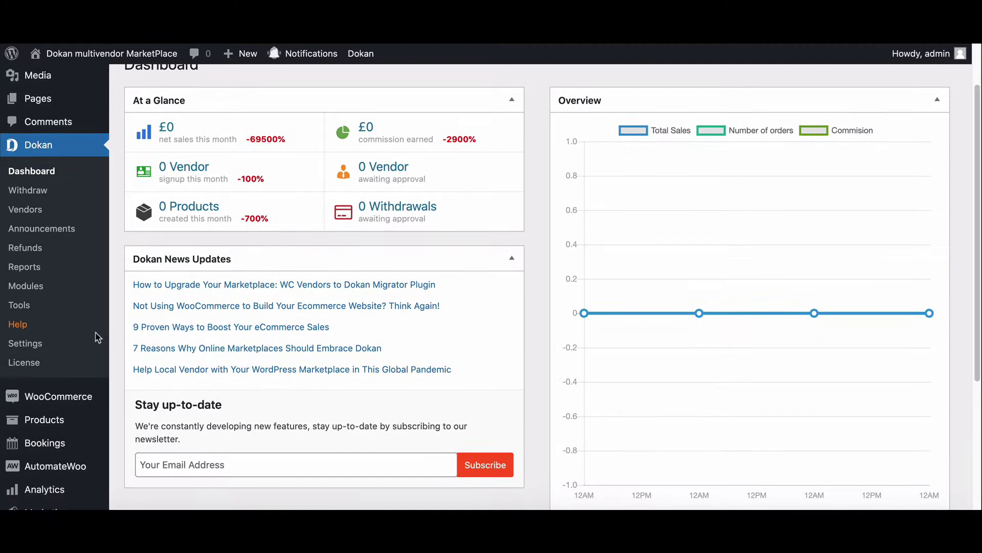
pyautogui.scroll(-5, 94, 333)
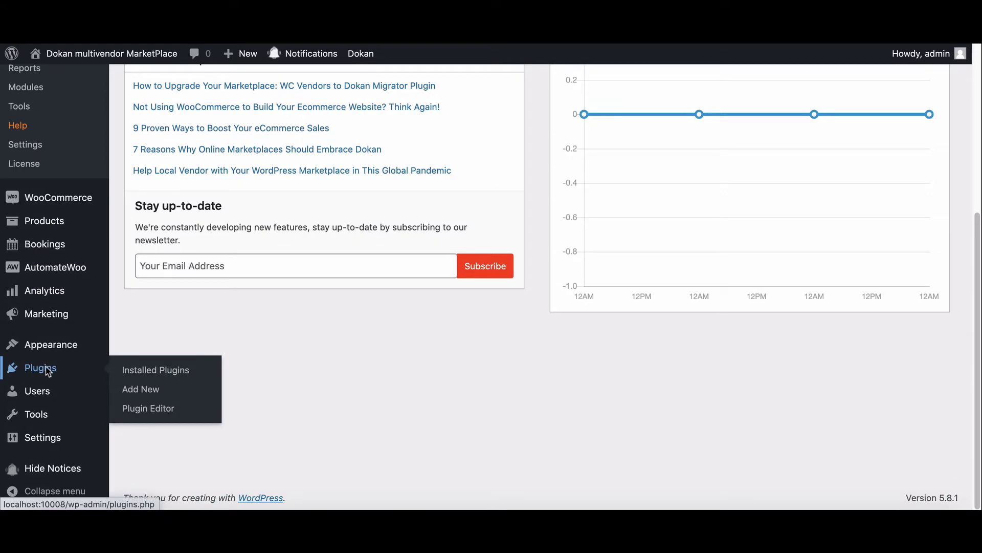
pyautogui.click(47, 371)
pyautogui.click(144, 391)
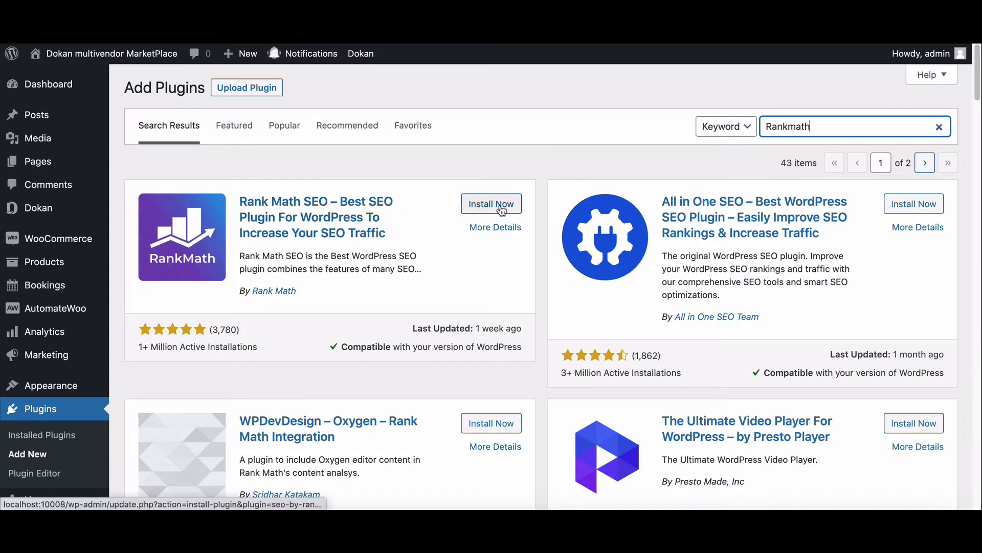
pyautogui.click(501, 205)
pyautogui.click(501, 204)
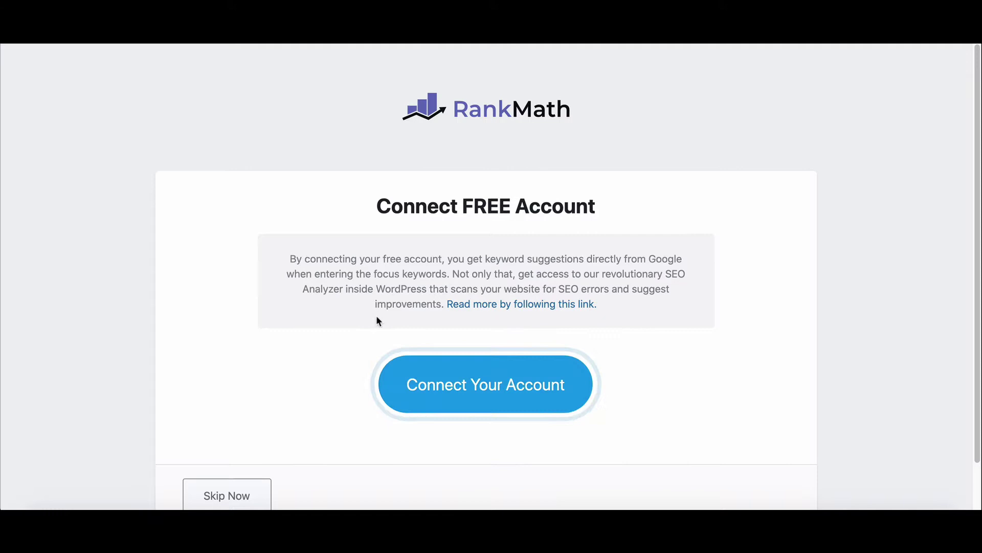
# Step: Connect a free Rank Math account through Google sign-in and activate the Free Plan
pyautogui.scroll(-2, 376, 315)
pyautogui.click(460, 335)
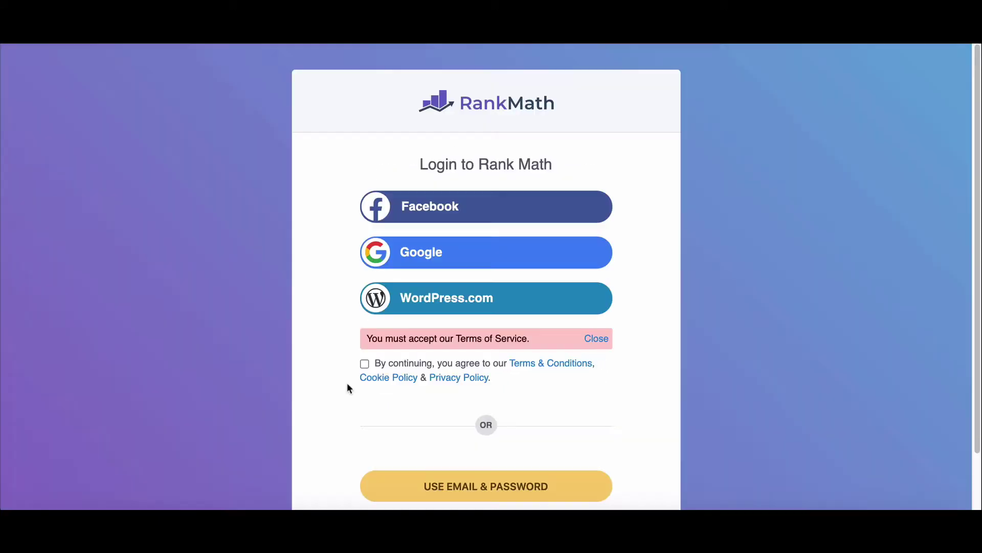
pyautogui.click(491, 261)
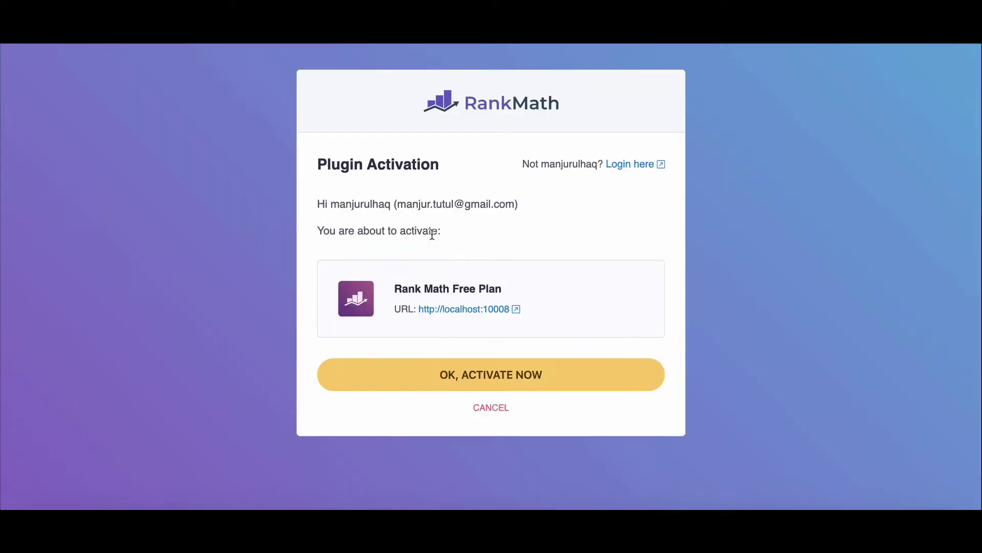
pyautogui.click(476, 377)
# Step: Run the Rank Math setup wizard in Easy mode through site details and Google services to the dashboard
pyautogui.scroll(-1, 228, 337)
pyautogui.click(318, 296)
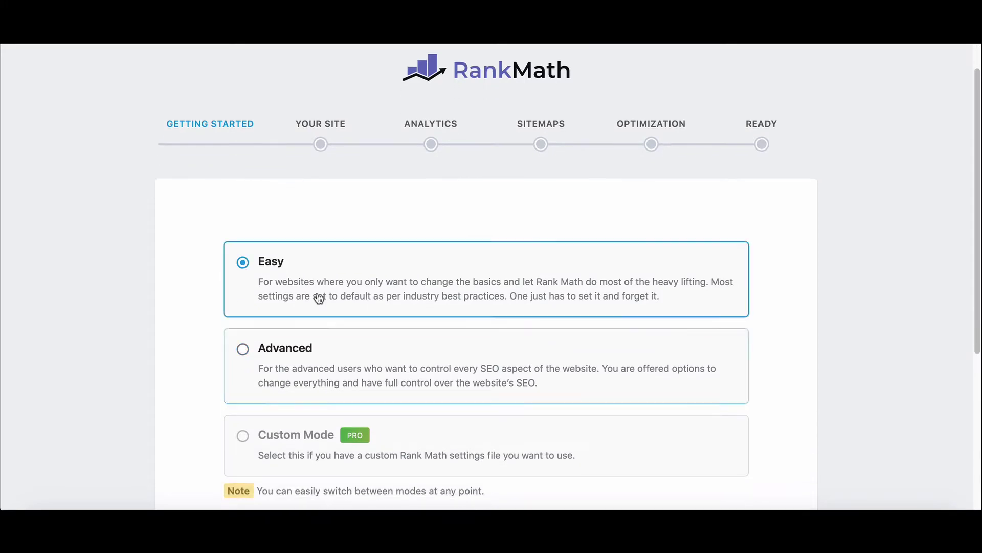
pyautogui.scroll(-4, 467, 433)
pyautogui.click(511, 353)
pyautogui.scroll(-10, 511, 353)
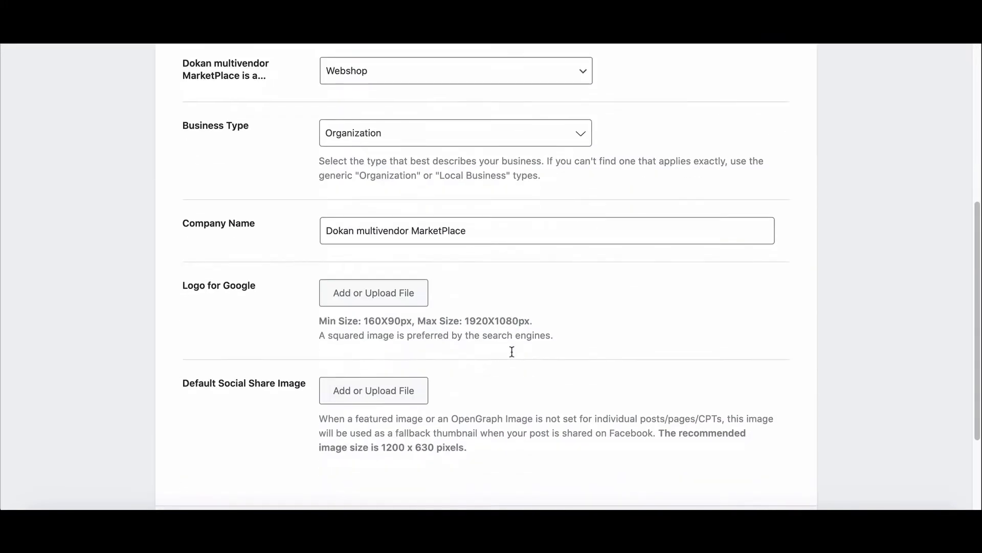
pyautogui.click(697, 406)
pyautogui.scroll(-10, 616, 409)
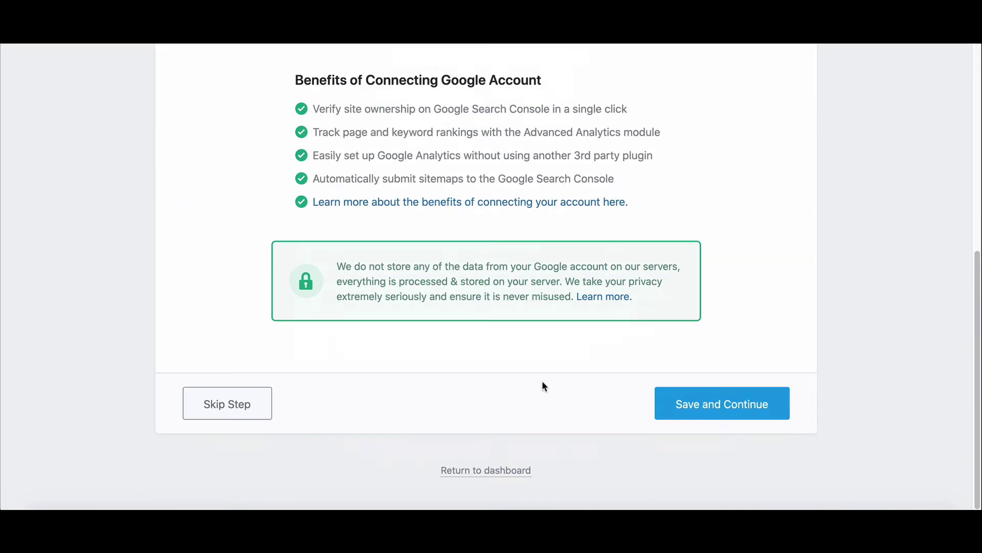
pyautogui.click(702, 412)
pyautogui.scroll(-3, 701, 410)
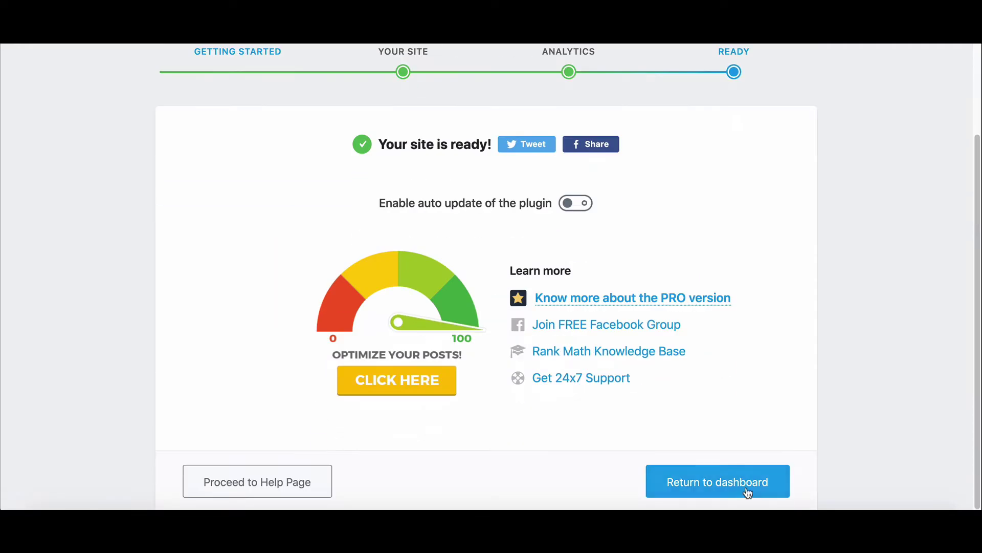
pyautogui.click(746, 489)
pyautogui.scroll(1, 626, 253)
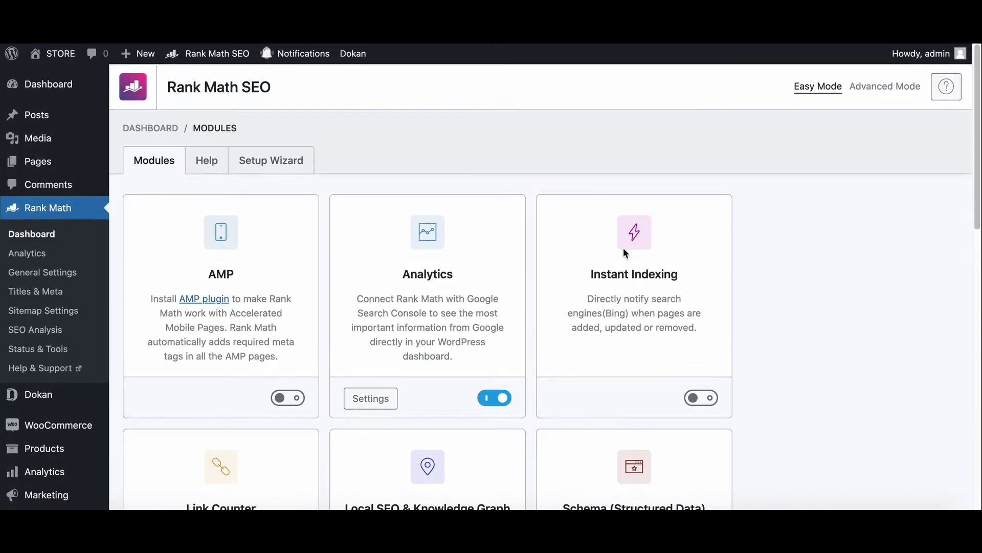
# Step: Go to Dokan > Modules in the WordPress admin
pyautogui.scroll(-2, 624, 250)
pyautogui.scroll(2, 623, 249)
pyautogui.scroll(-1, 624, 249)
pyautogui.scroll(1, 624, 250)
pyautogui.moveTo(32, 399)
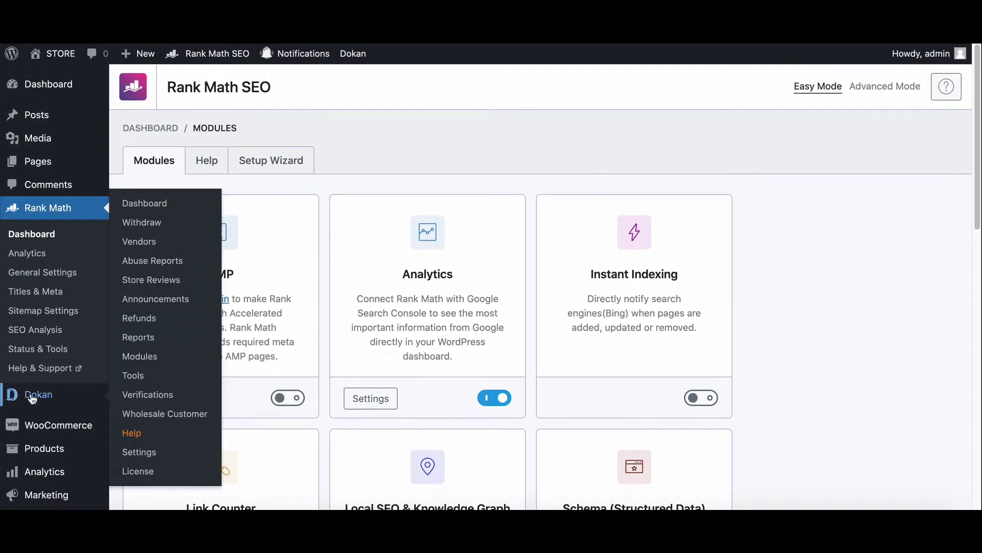
pyautogui.click(149, 355)
# Step: Switch on the Rank Math SEO module's toggle in the Modules list
pyautogui.scroll(-15, 351, 389)
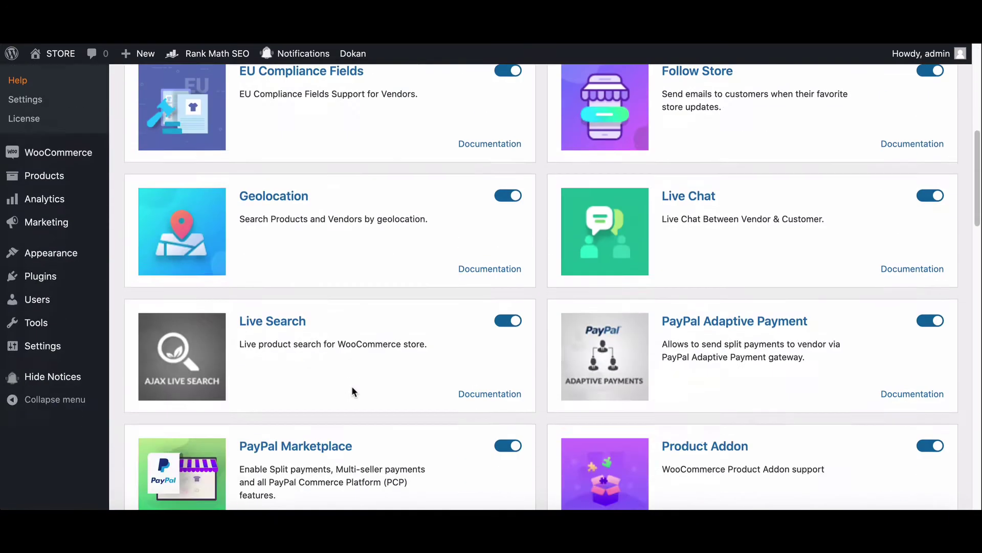
pyautogui.scroll(1, 353, 392)
pyautogui.click(517, 158)
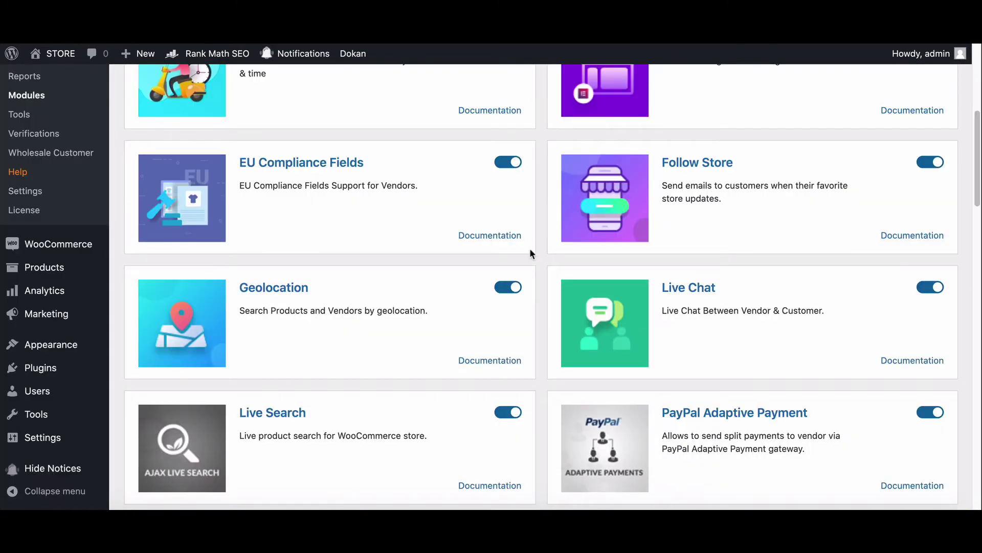
pyautogui.scroll(-3, 542, 249)
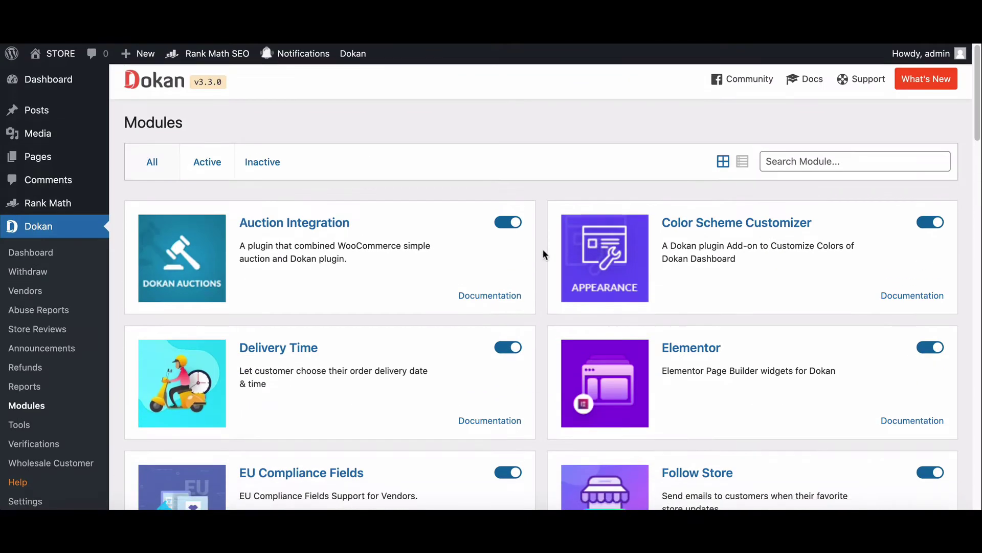
pyautogui.scroll(-15, 542, 249)
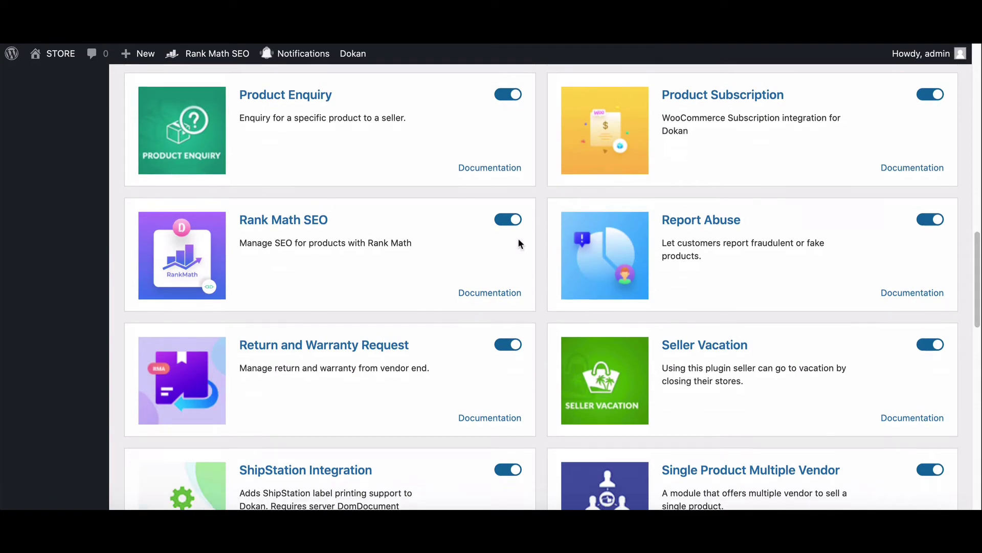
pyautogui.scroll(10, 518, 243)
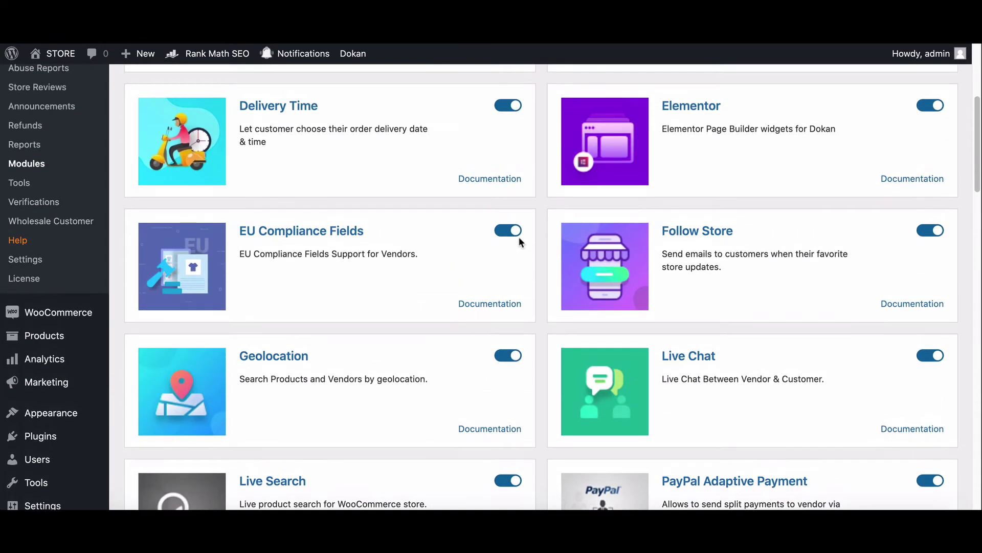
pyautogui.scroll(5, 519, 236)
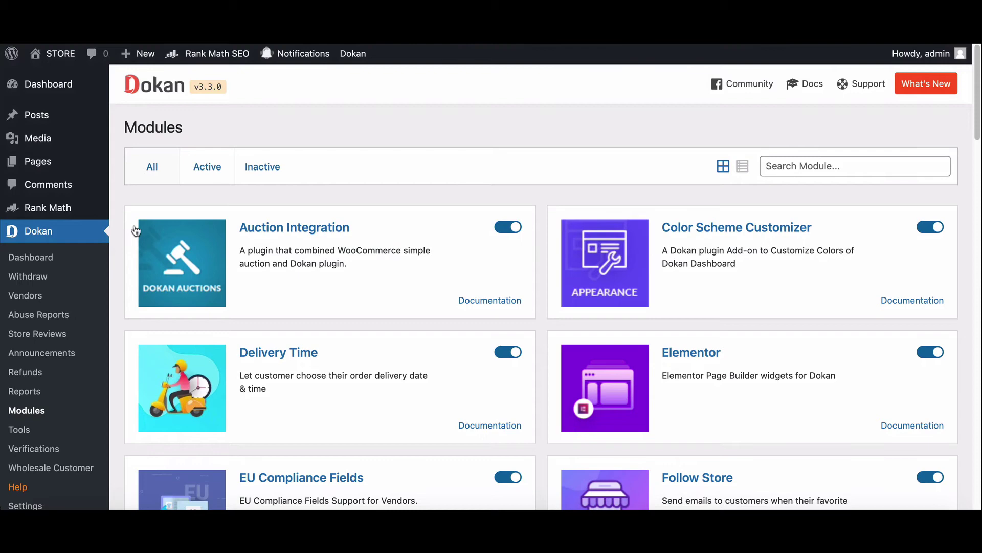
pyautogui.scroll(-5, 76, 256)
pyautogui.scroll(-1, 76, 256)
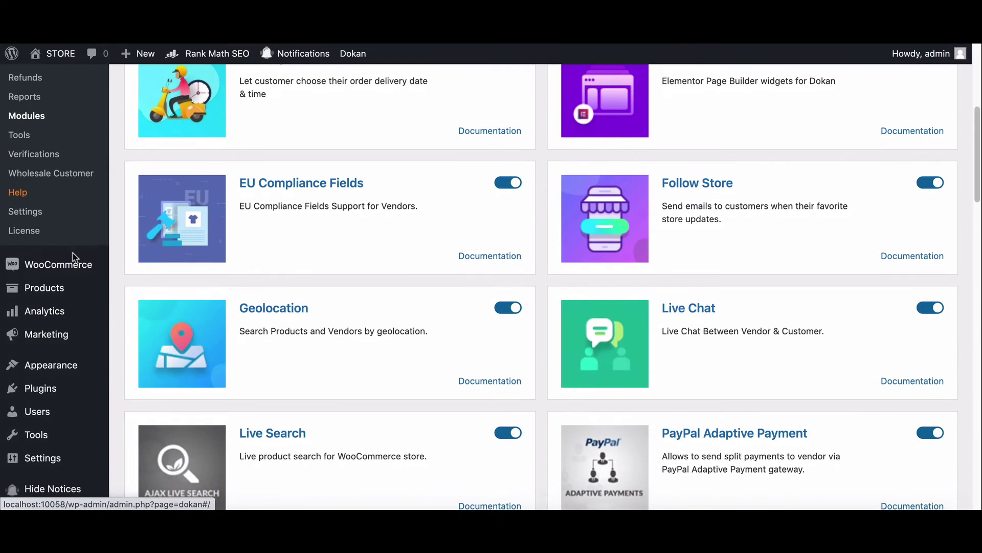
# Step: Give T-Shirt with Logo the focus keywords 'tshirt' and 'simple logo design' and update it
pyautogui.click(66, 283)
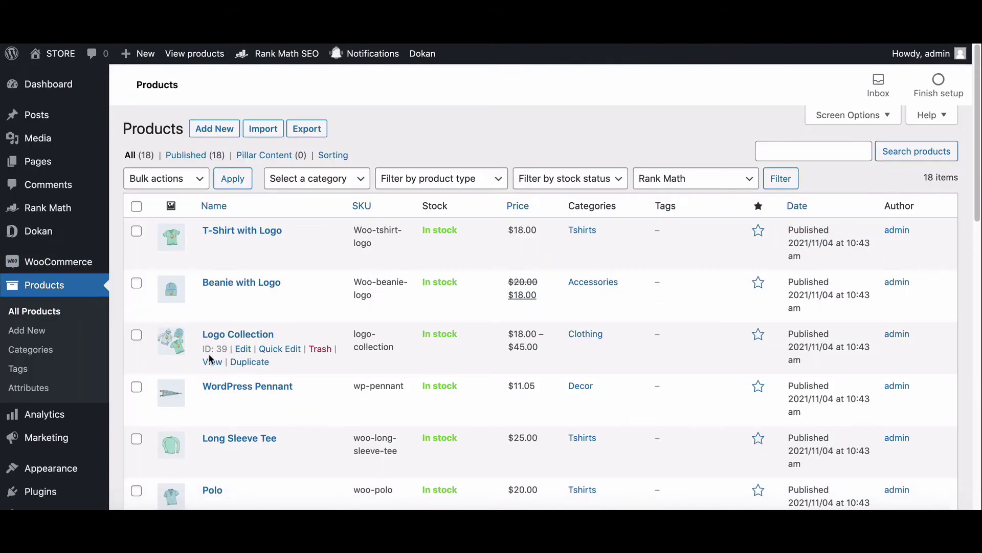
pyautogui.scroll(-1, 209, 358)
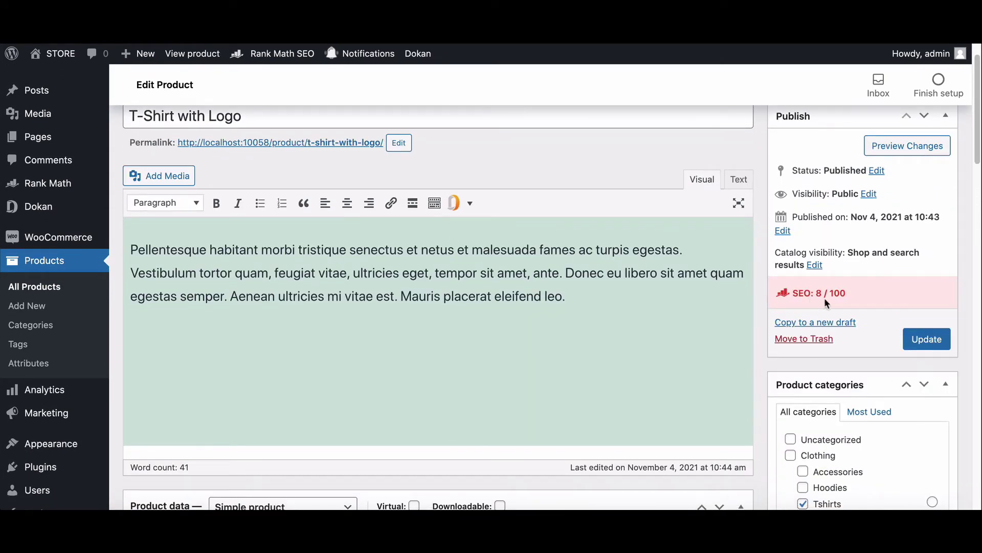
pyautogui.scroll(-20, 536, 363)
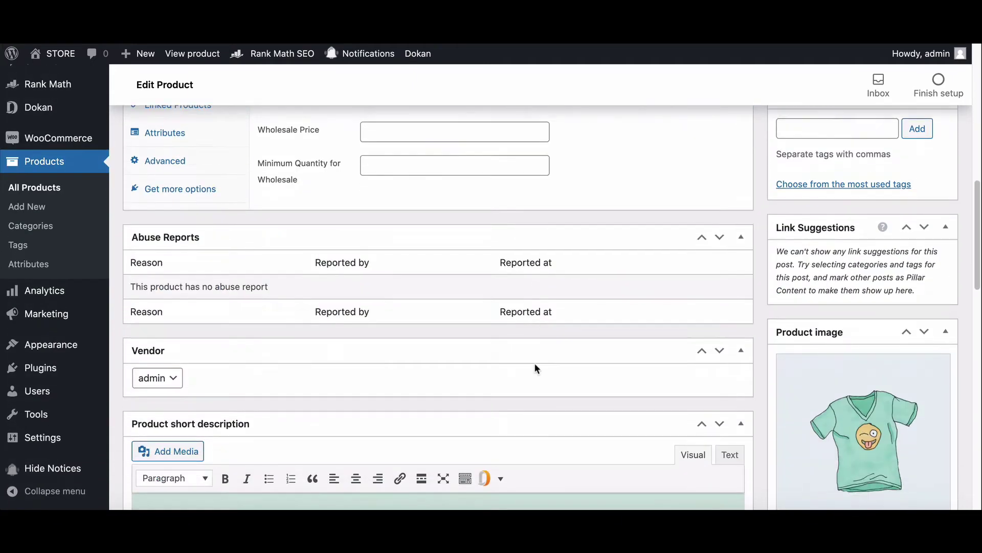
pyautogui.scroll(-5, 535, 365)
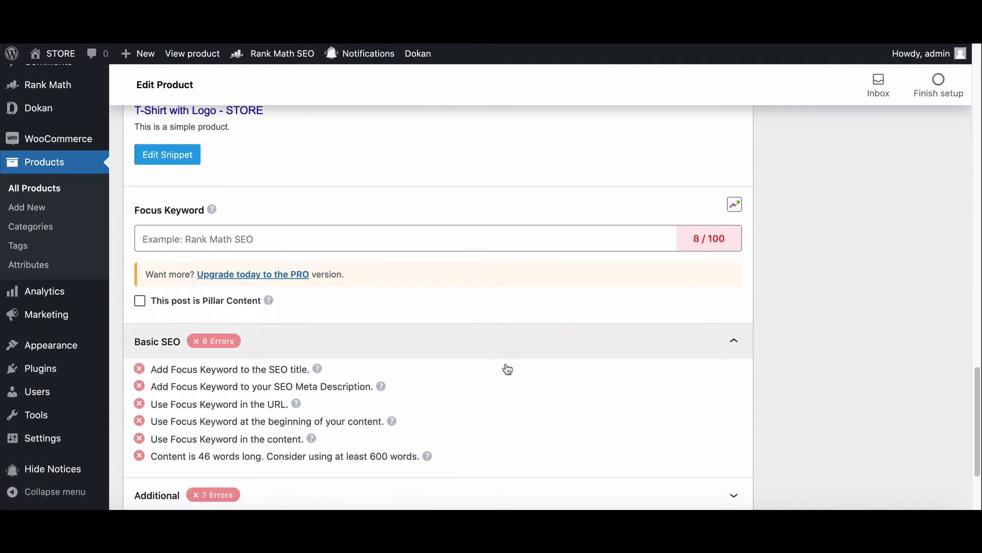
pyautogui.scroll(2, 430, 307)
pyautogui.scroll(1, 429, 302)
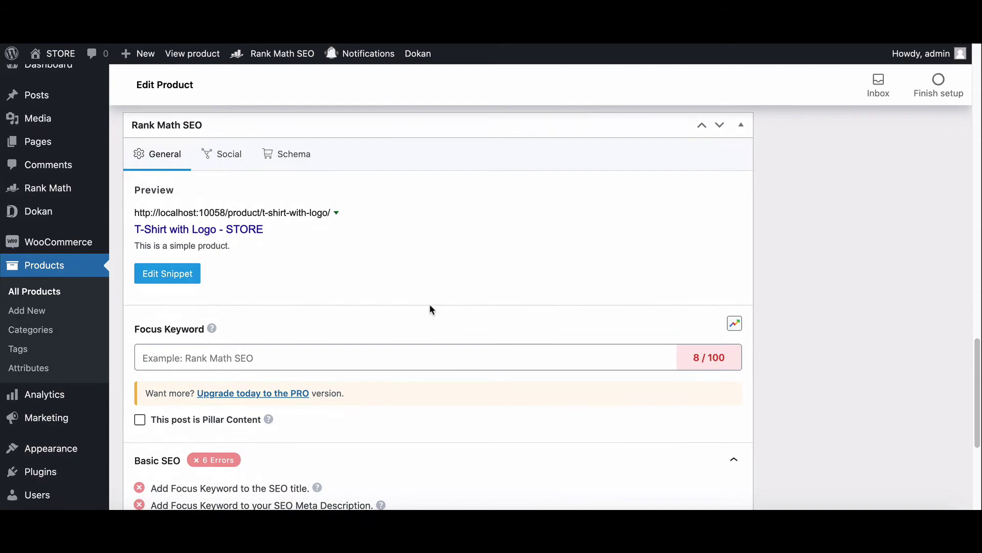
pyautogui.click(332, 342)
pyautogui.write('tshirt, simple logo design')
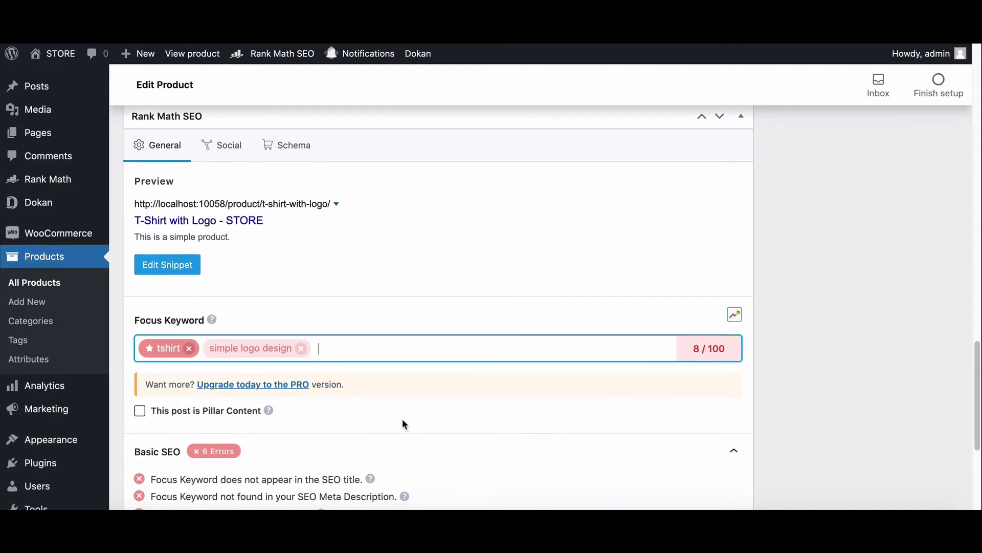
pyautogui.scroll(-5, 402, 418)
pyautogui.scroll(20, 402, 418)
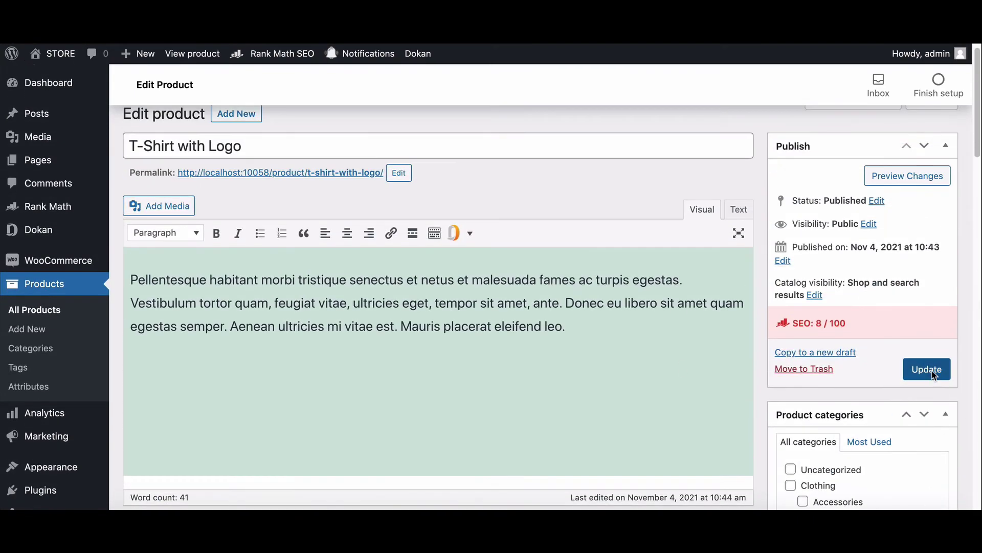
pyautogui.click(930, 370)
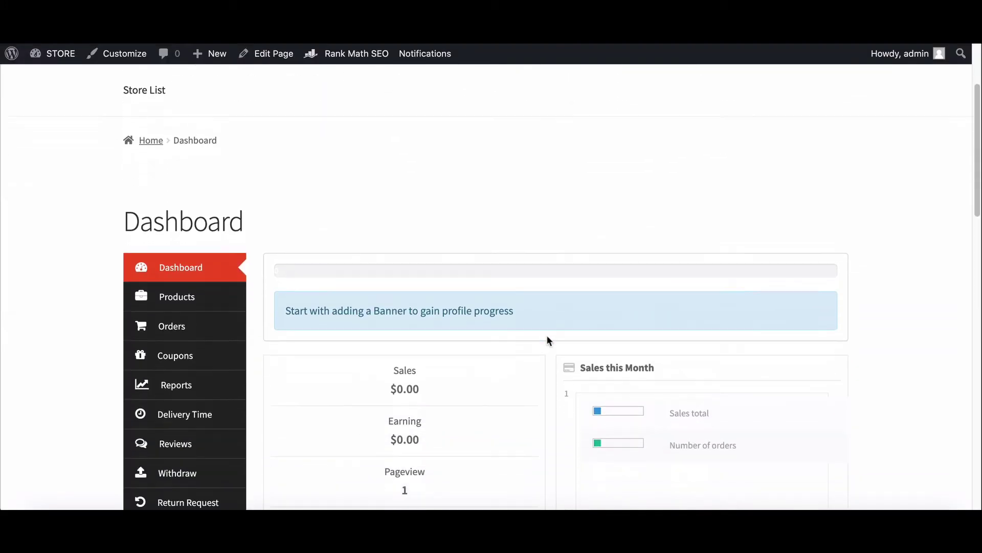
# Step: Show the vendor's Products table listing WordPress Pennant, Beanie with Logo and T-Shirt with Logo
pyautogui.scroll(-2, 546, 338)
pyautogui.scroll(-1, 547, 339)
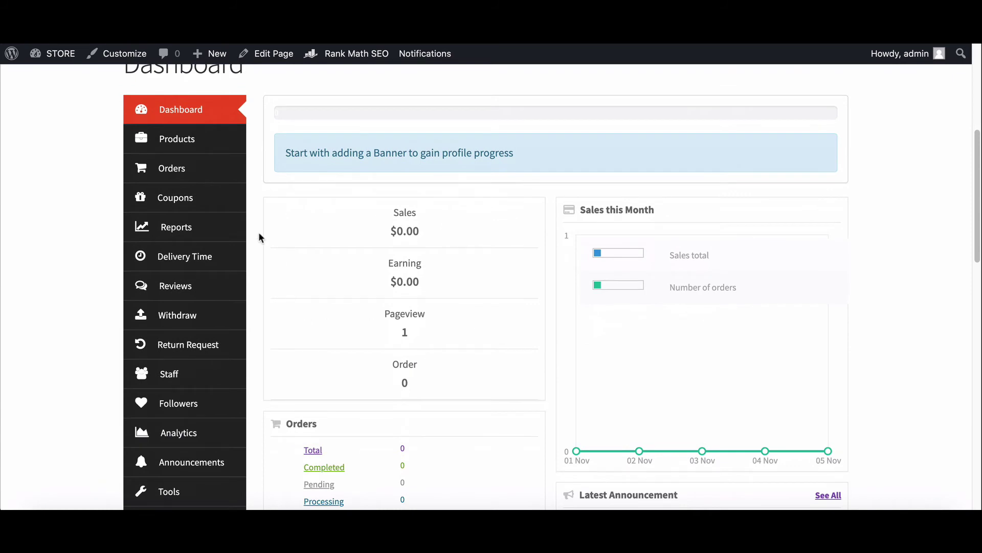
pyautogui.click(173, 147)
pyautogui.scroll(-3, 295, 181)
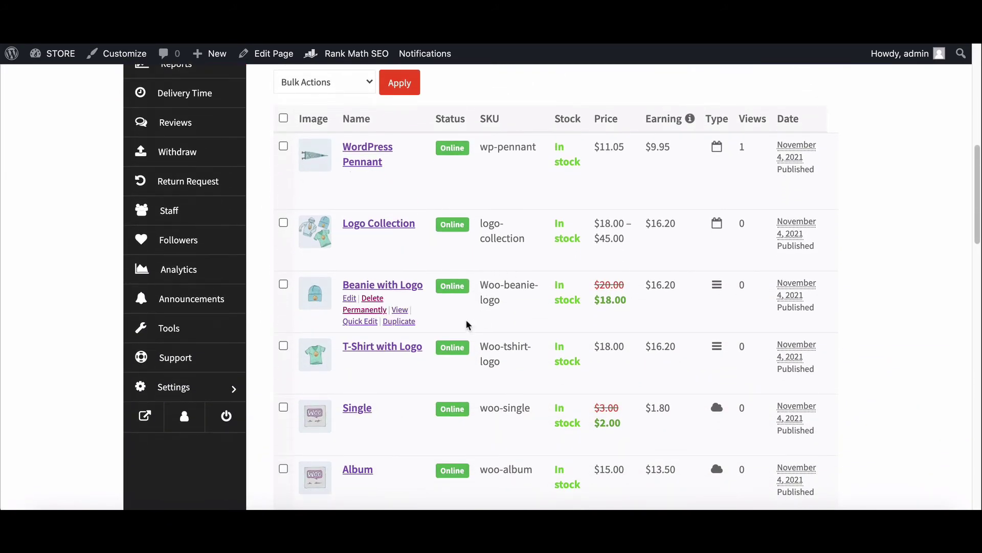
# Step: Edit Beanie with Logo, adding focus keywords 'simple beanie' and 'simple beanie knitting'
pyautogui.click(350, 302)
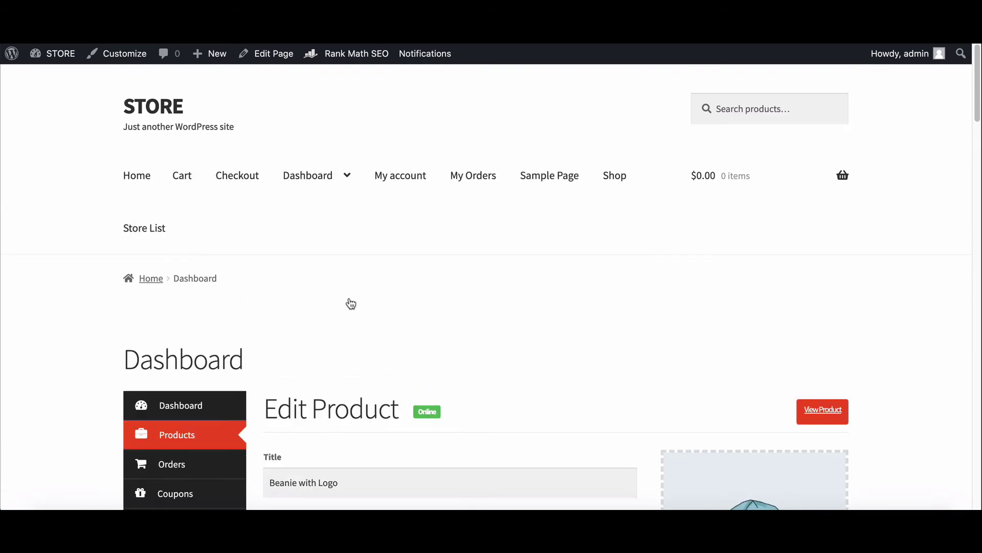
pyautogui.scroll(-4, 351, 303)
pyautogui.scroll(-12, 350, 303)
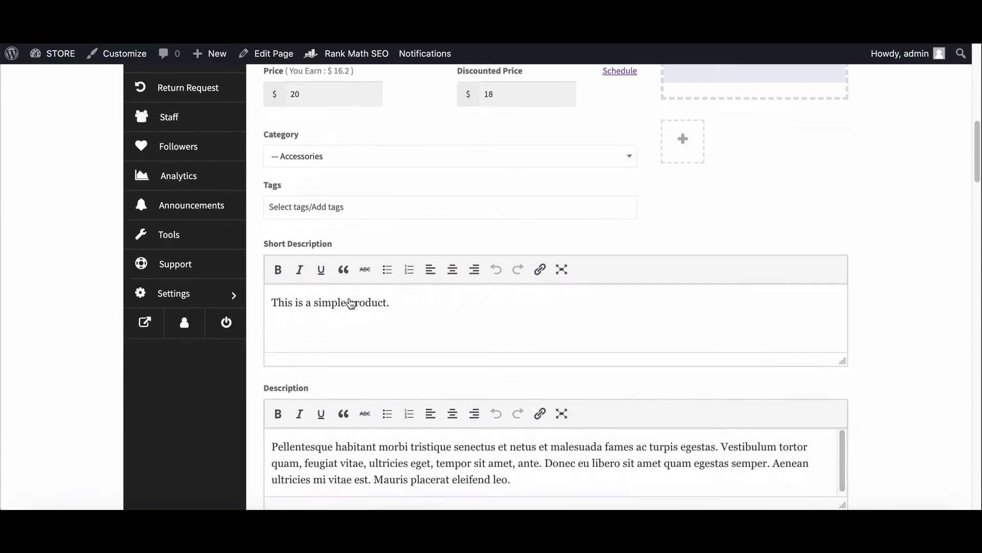
pyautogui.scroll(-5, 351, 303)
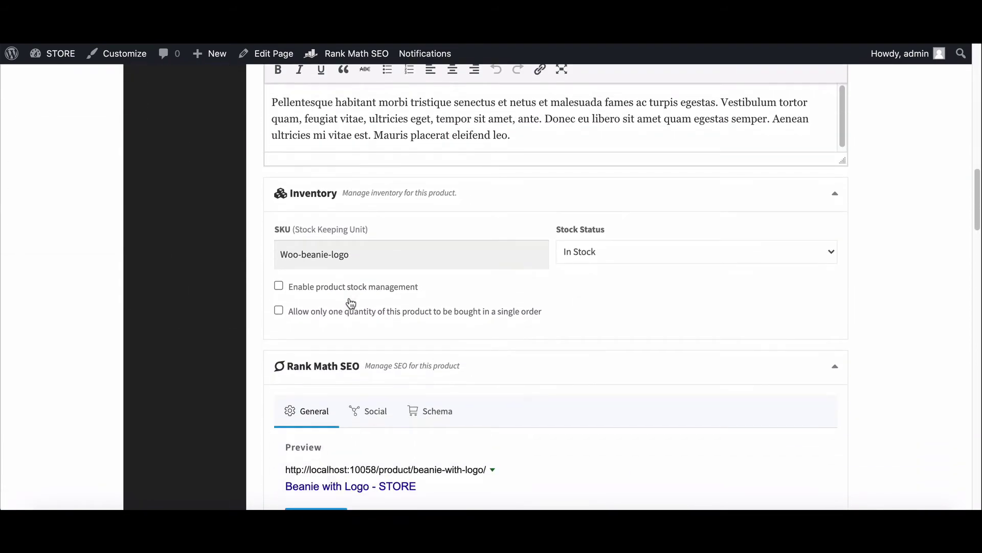
pyautogui.click(338, 353)
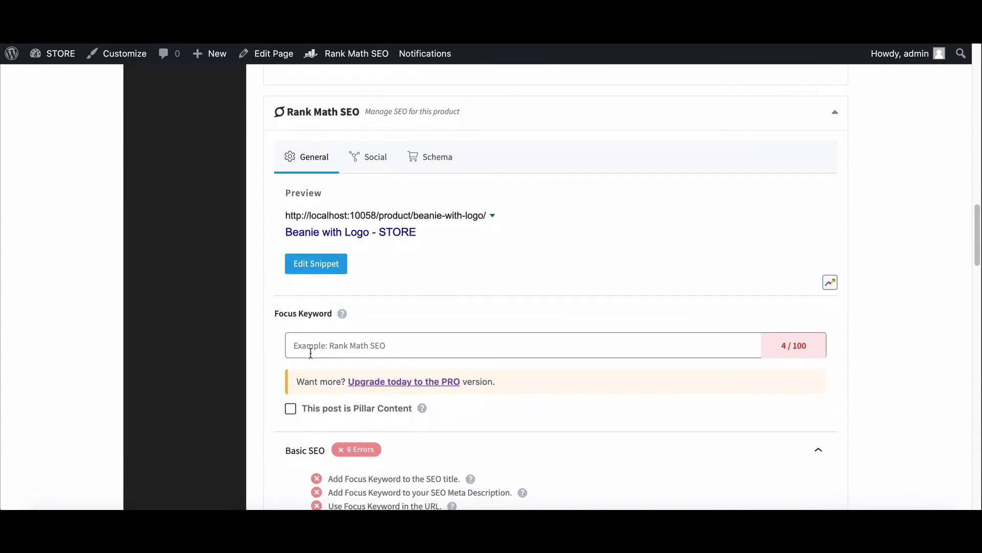
pyautogui.write('simple beanie')
pyautogui.scroll(-1, 670, 348)
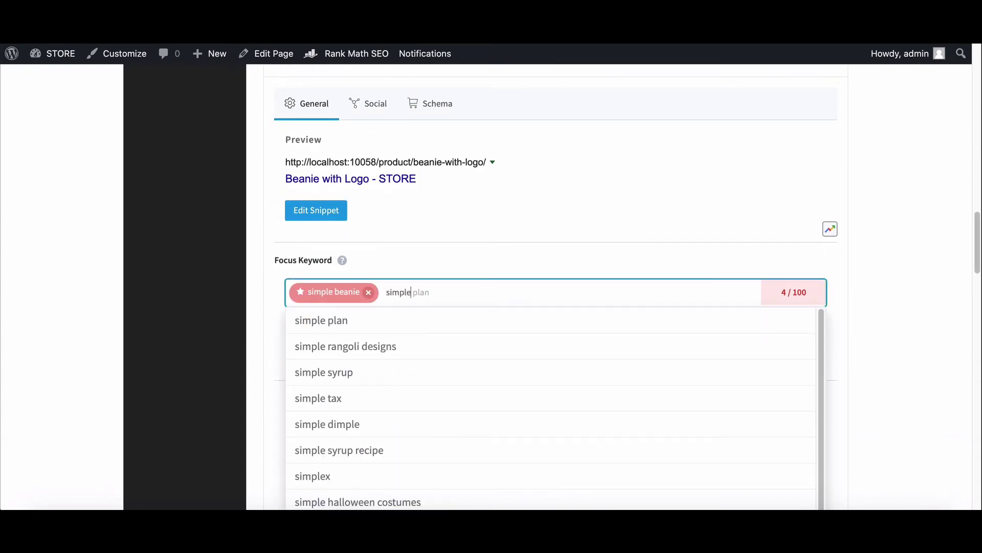
pyautogui.write('simple bea')
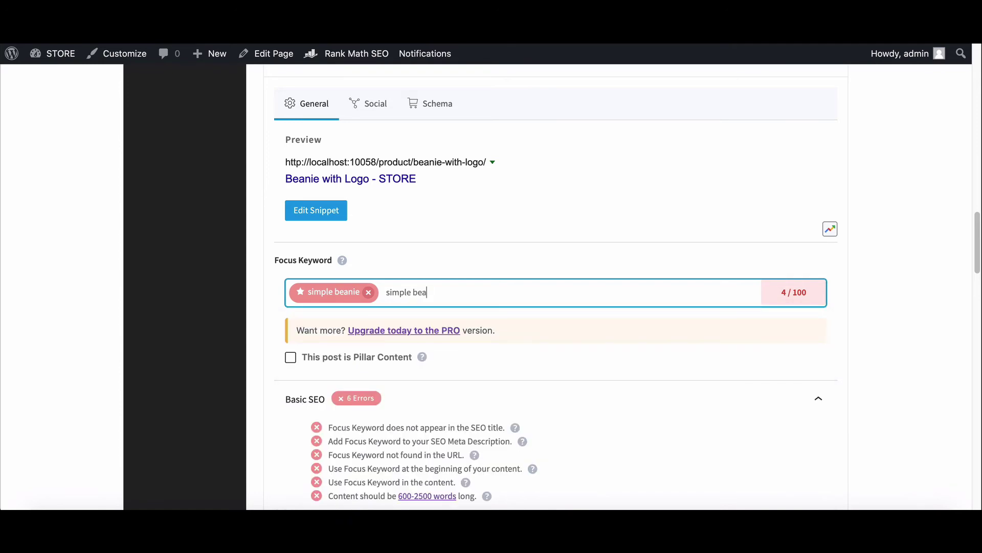
pyautogui.write('nie')
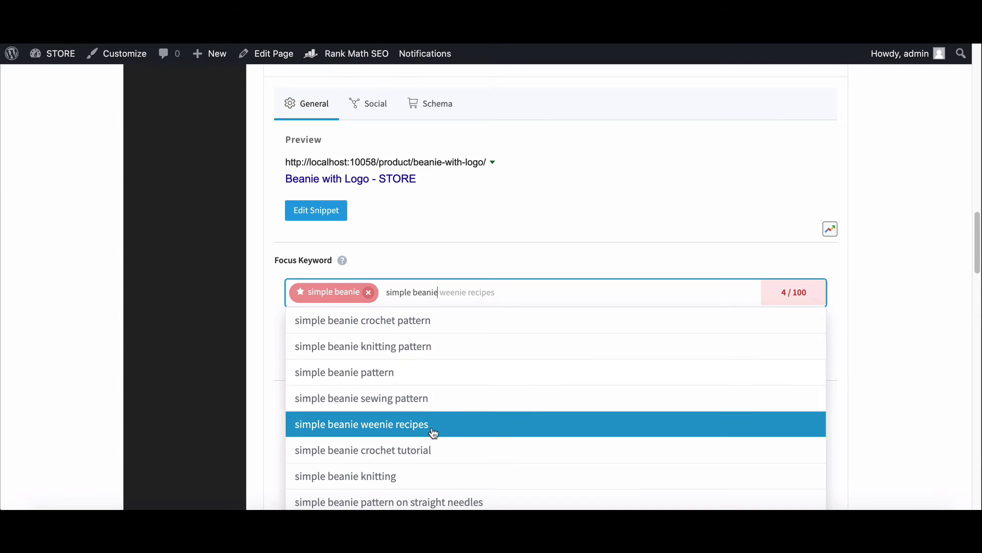
pyautogui.scroll(-2, 434, 433)
pyautogui.click(392, 390)
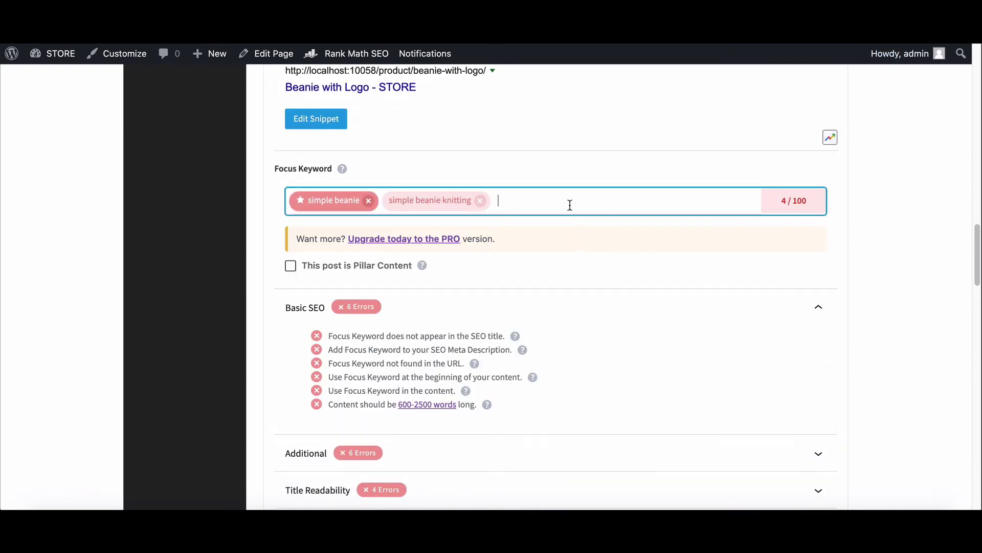
# Step: Save Beanie with Logo and view its storefront product page
pyautogui.scroll(-20, 569, 205)
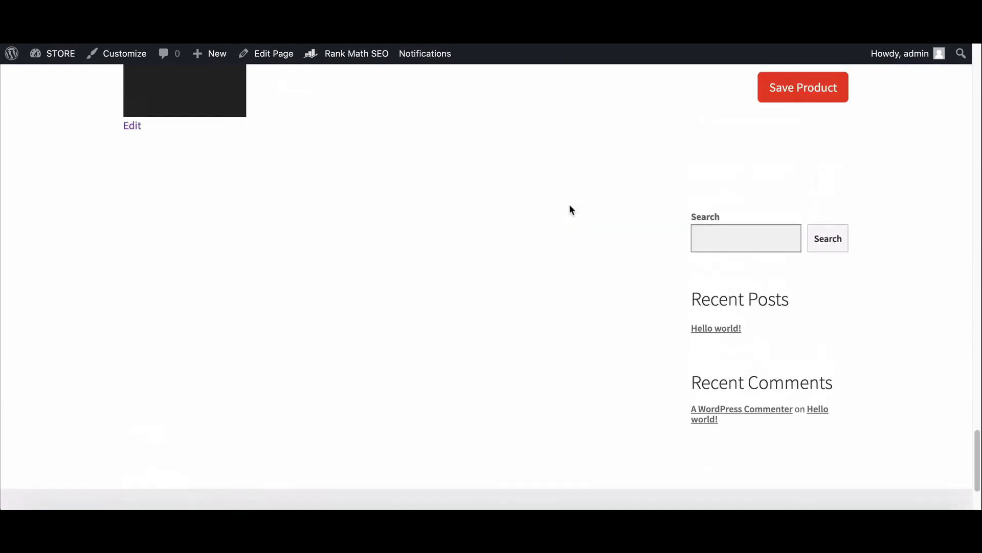
pyautogui.click(815, 240)
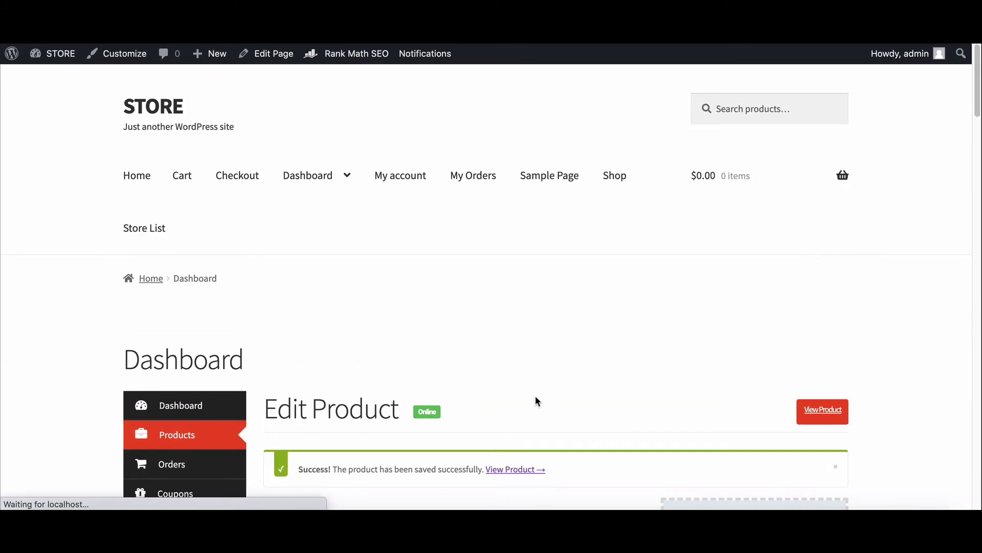
pyautogui.click(515, 470)
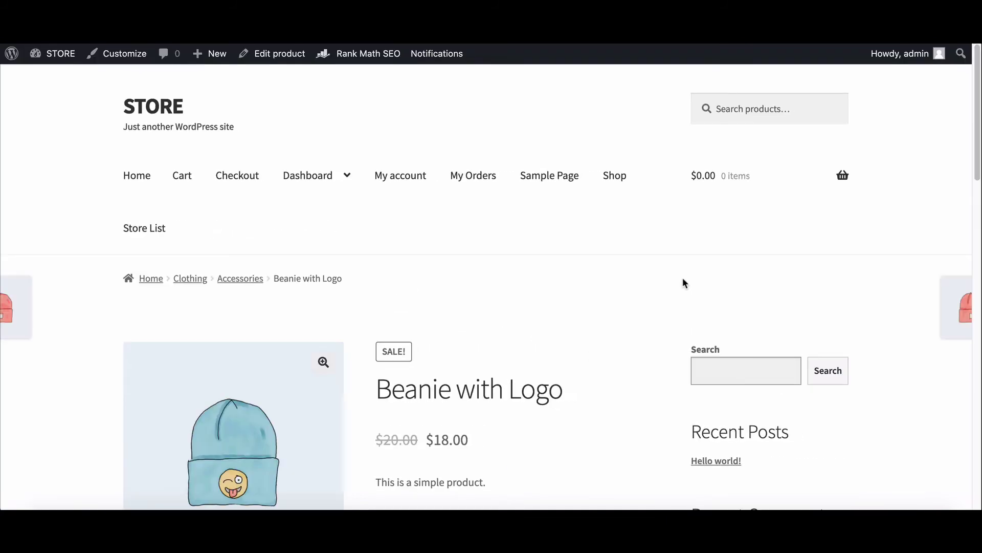
pyautogui.scroll(-3, 683, 279)
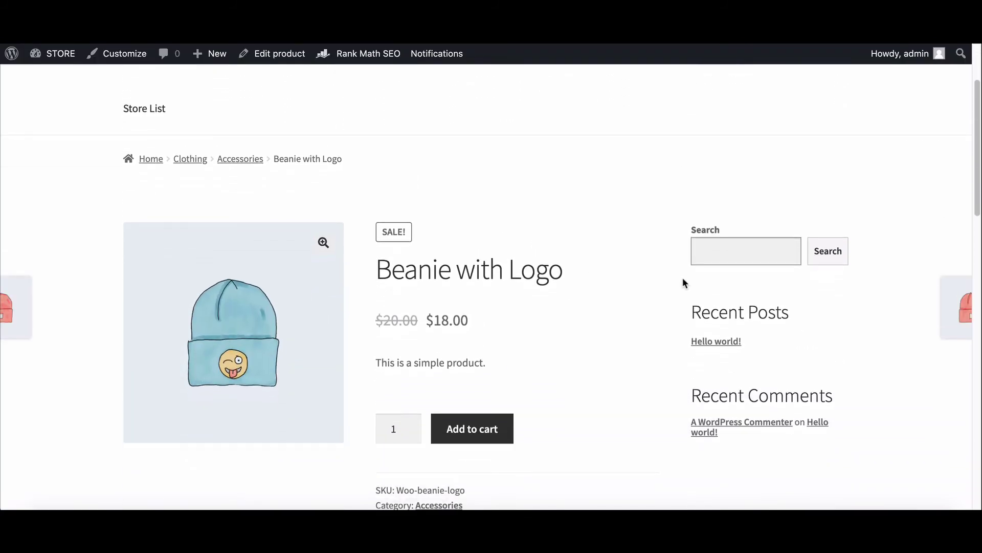
pyautogui.scroll(-1, 683, 283)
pyautogui.scroll(-3, 683, 278)
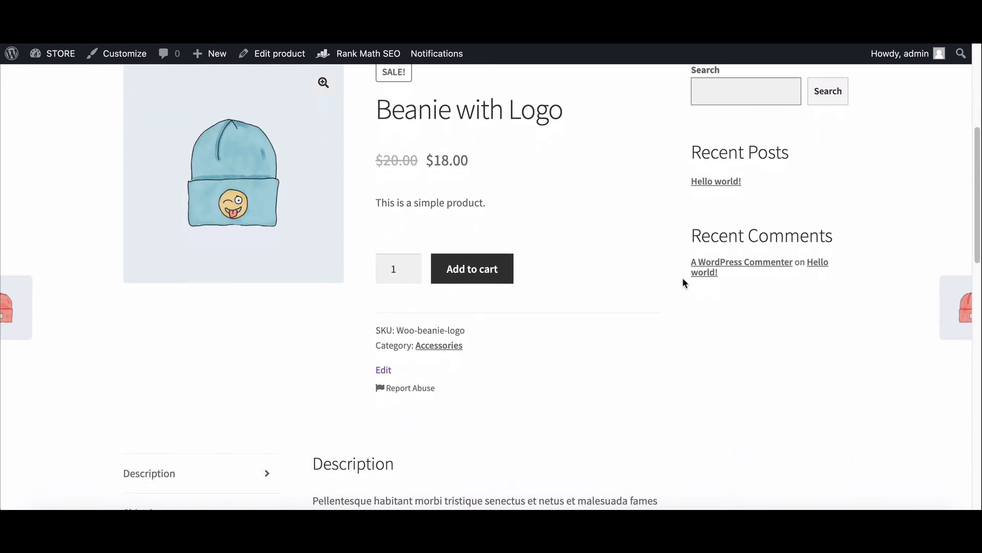
pyautogui.scroll(-5, 683, 279)
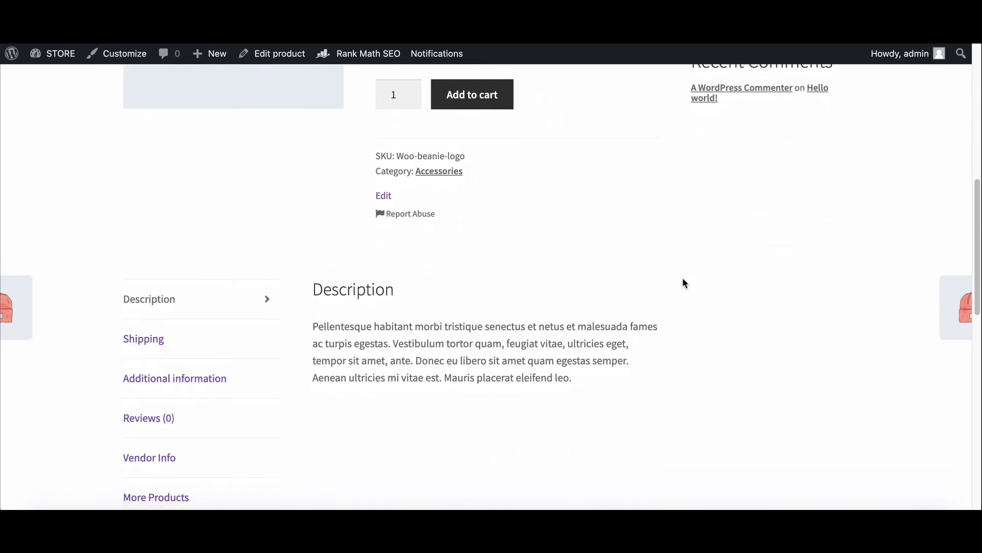
pyautogui.scroll(5, 683, 279)
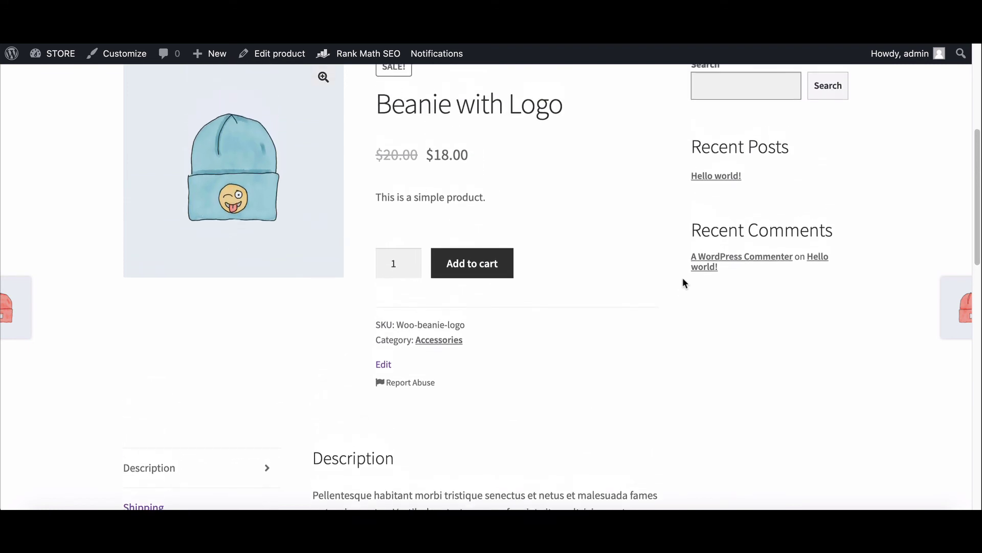
pyautogui.scroll(4, 682, 278)
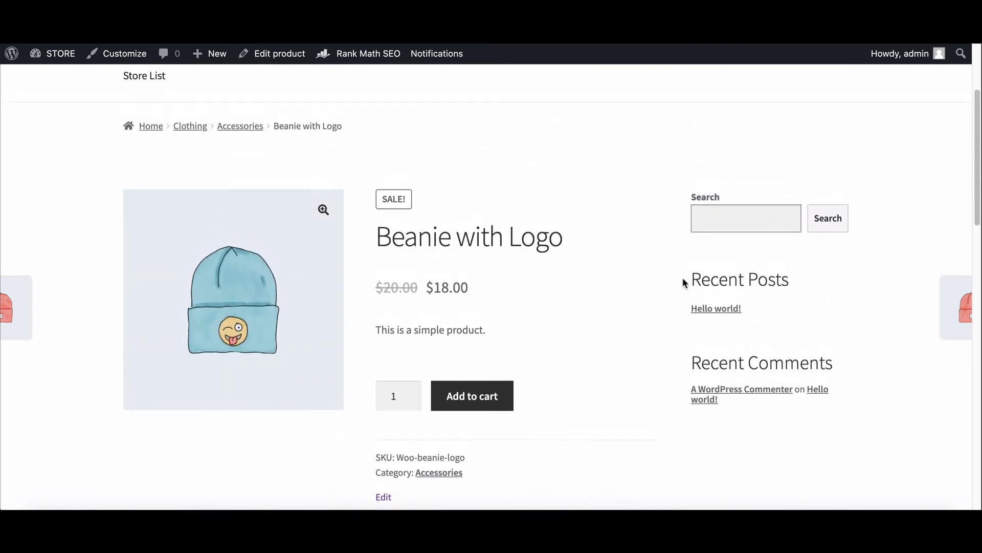
pyautogui.scroll(3, 683, 280)
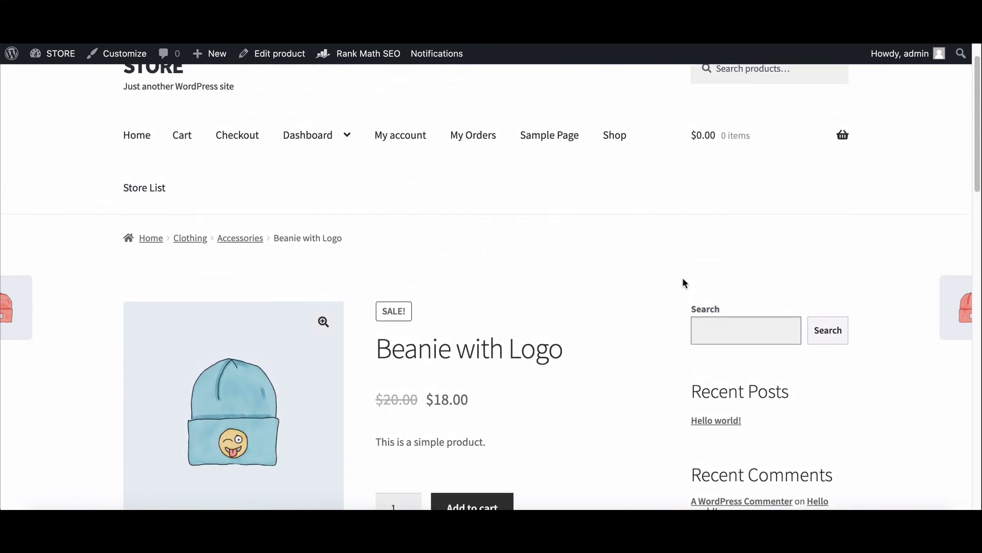
pyautogui.scroll(1, 682, 277)
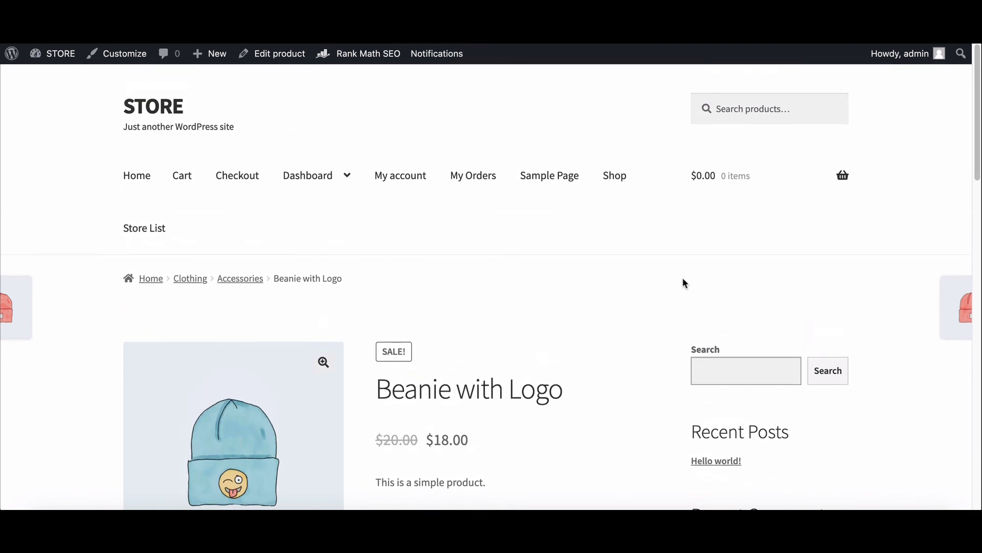
pyautogui.scroll(-1, 683, 278)
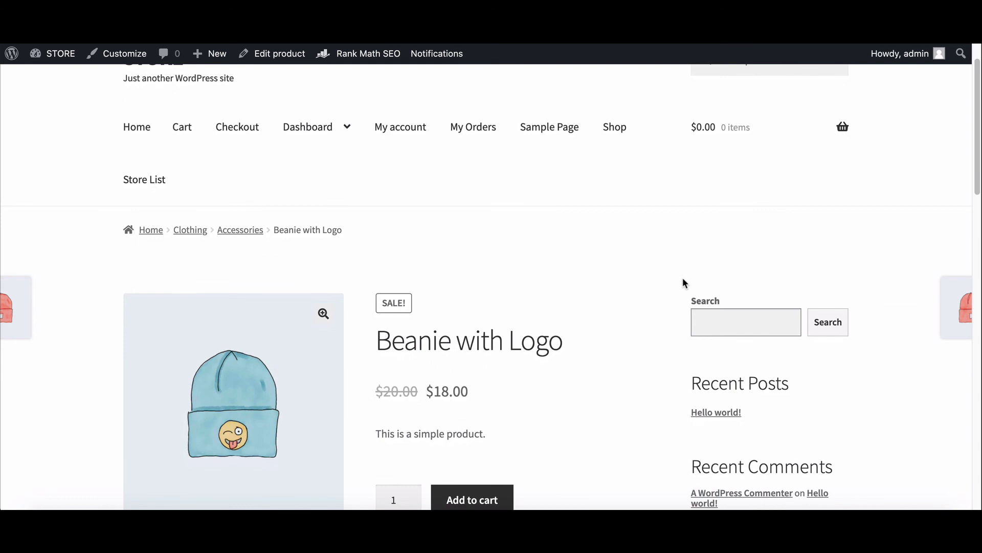
pyautogui.scroll(-3, 683, 277)
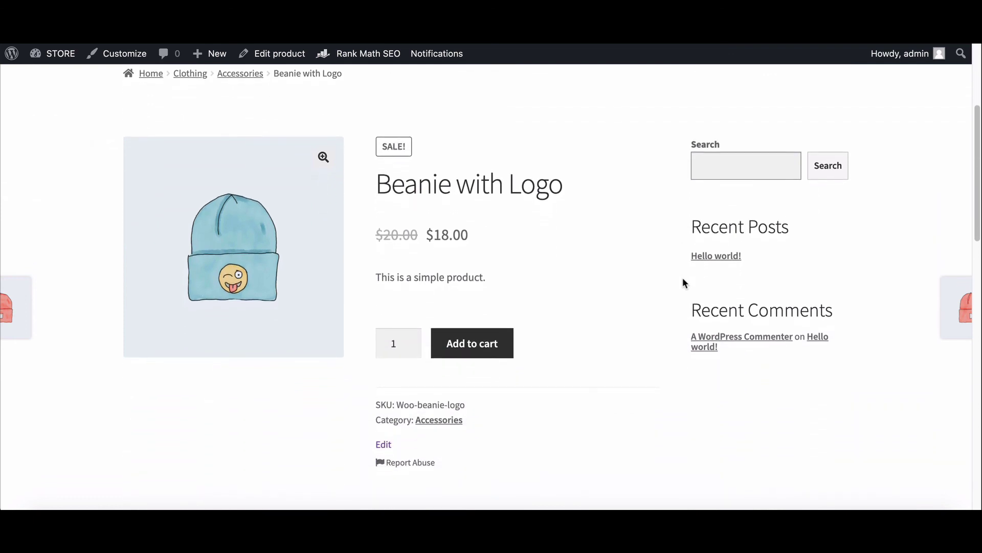